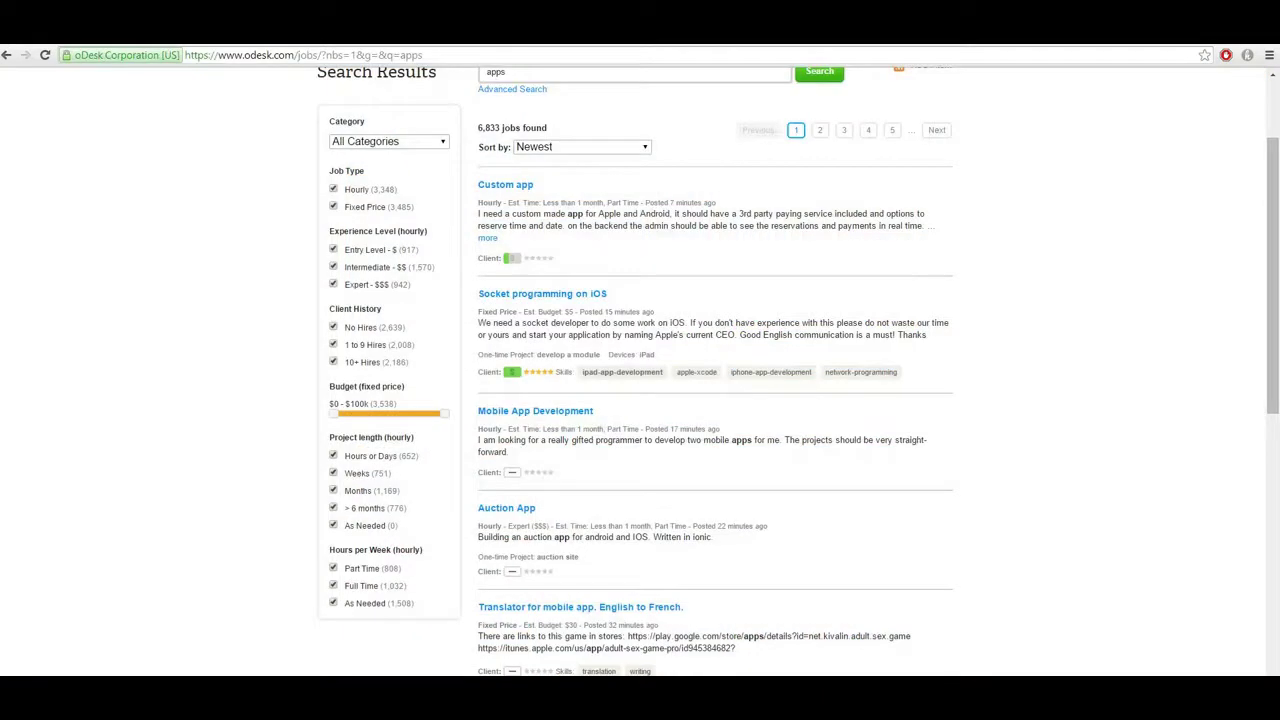
# - Scroll through the oDesk job search results for apps
pyautogui.scroll(2, 860, 263)
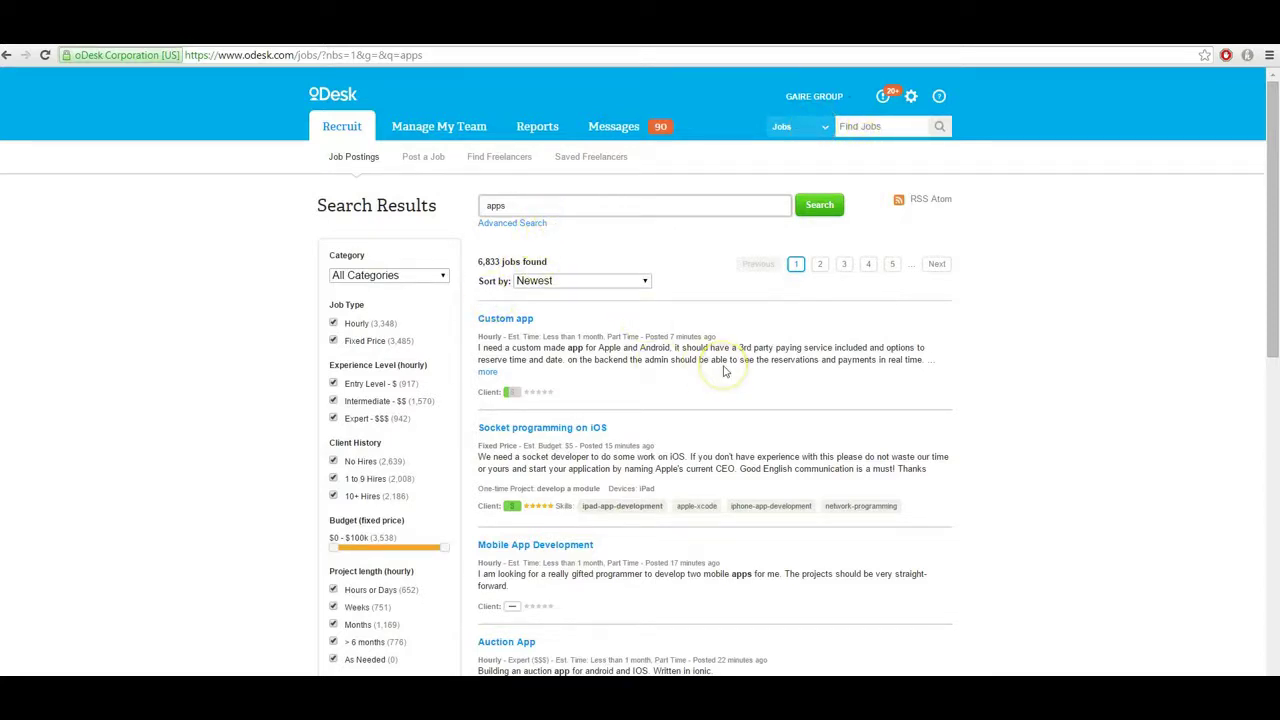
pyautogui.scroll(-4, 725, 371)
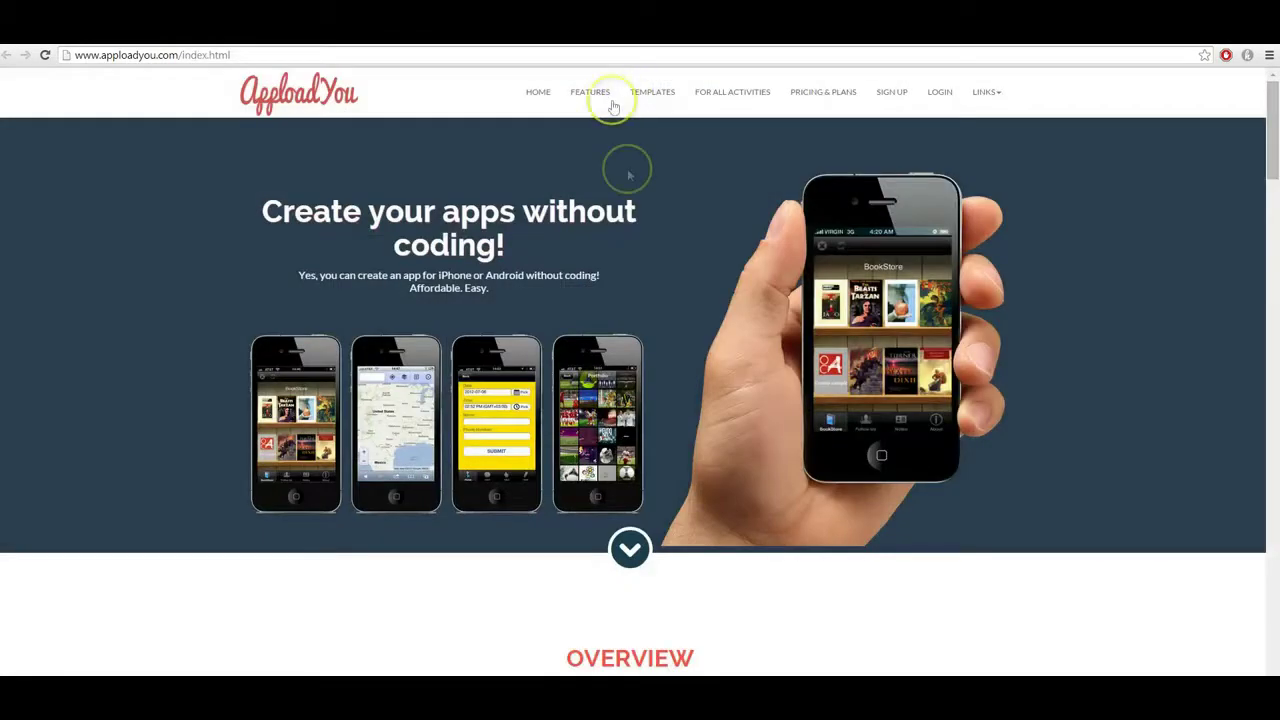
# - Open the ApploadYou FEATURES page and scroll down through the feature overview
pyautogui.click(600, 91)
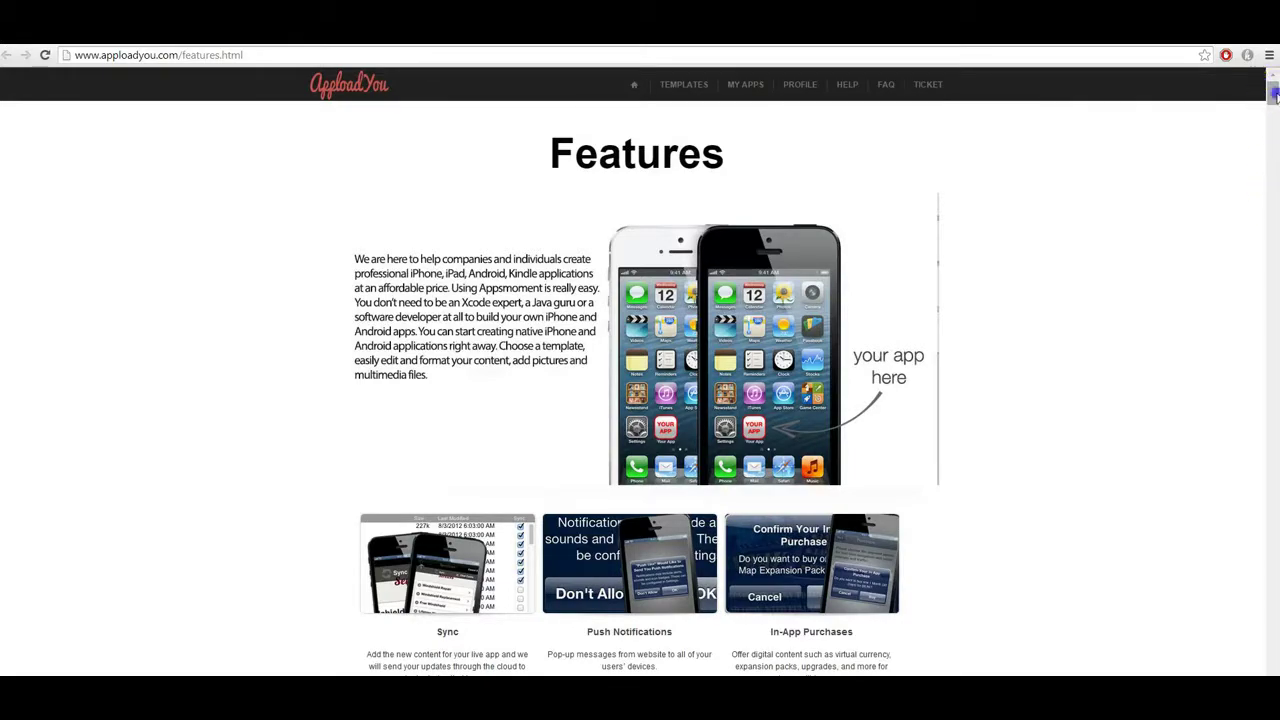
pyautogui.moveTo(1272, 88); pyautogui.dragTo(1274, 143)
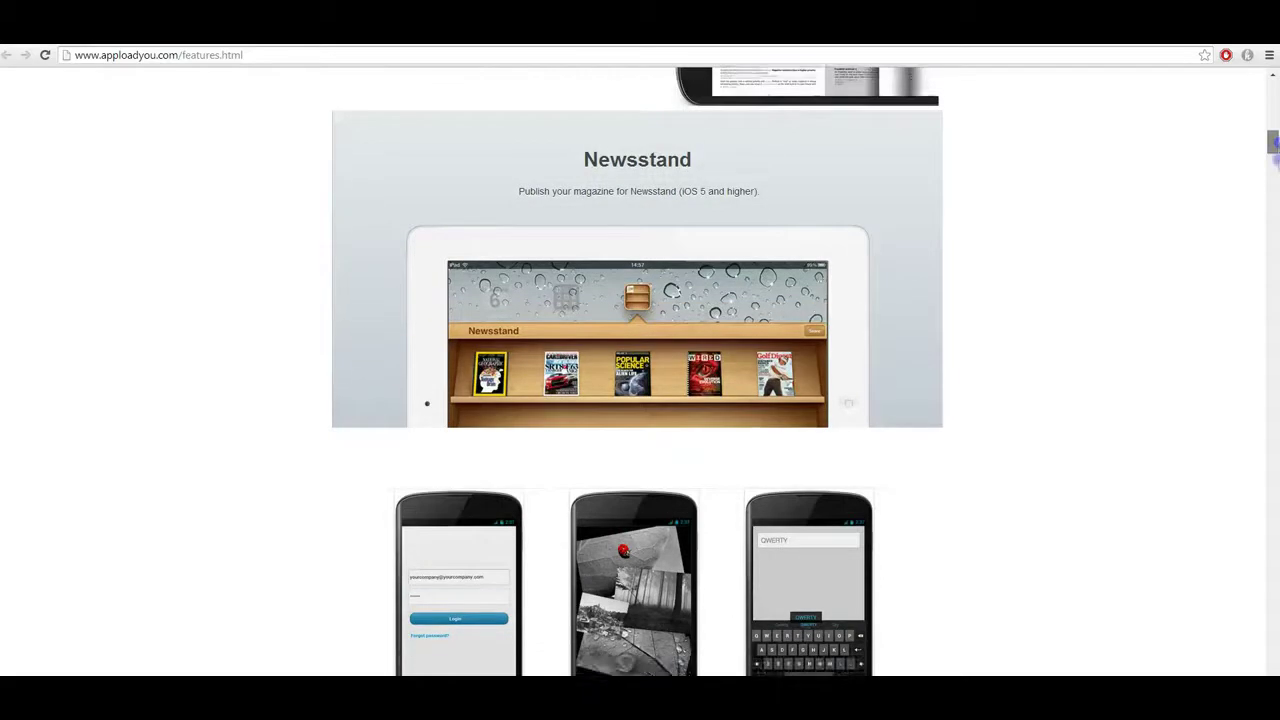
pyautogui.moveTo(1274, 143); pyautogui.dragTo(1274, 214)
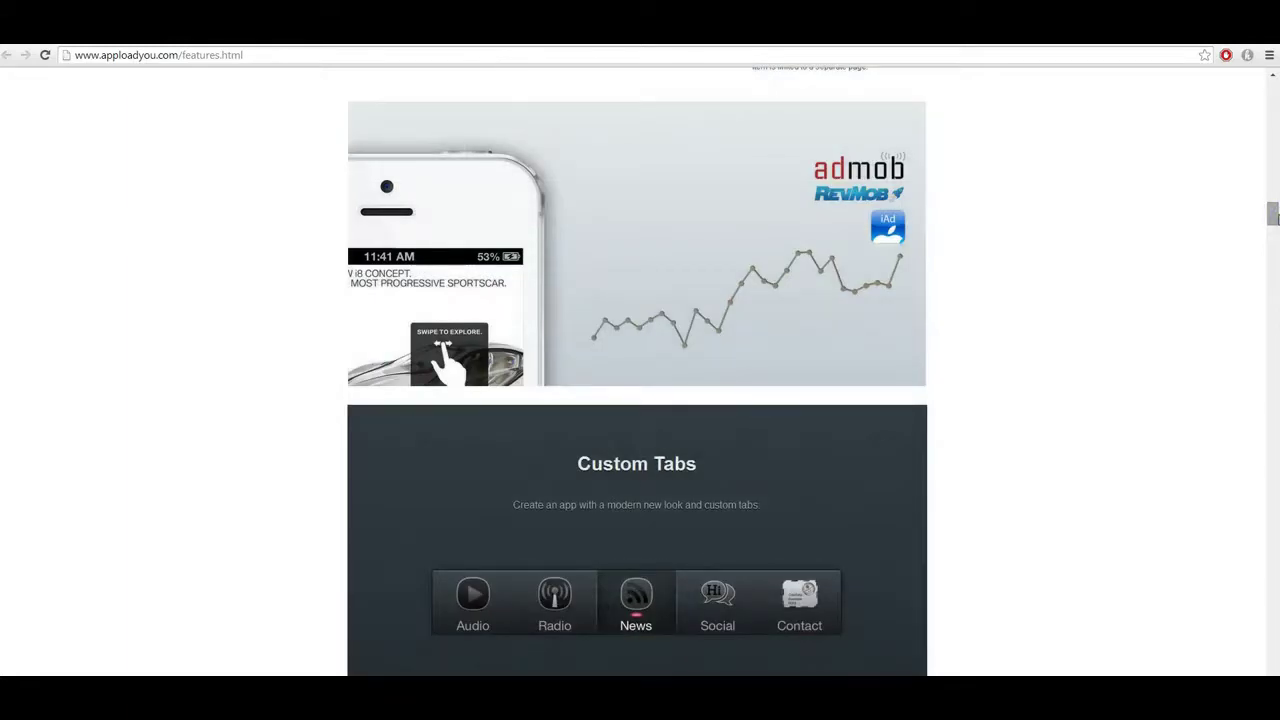
pyautogui.moveTo(1274, 214); pyautogui.dragTo(1274, 258)
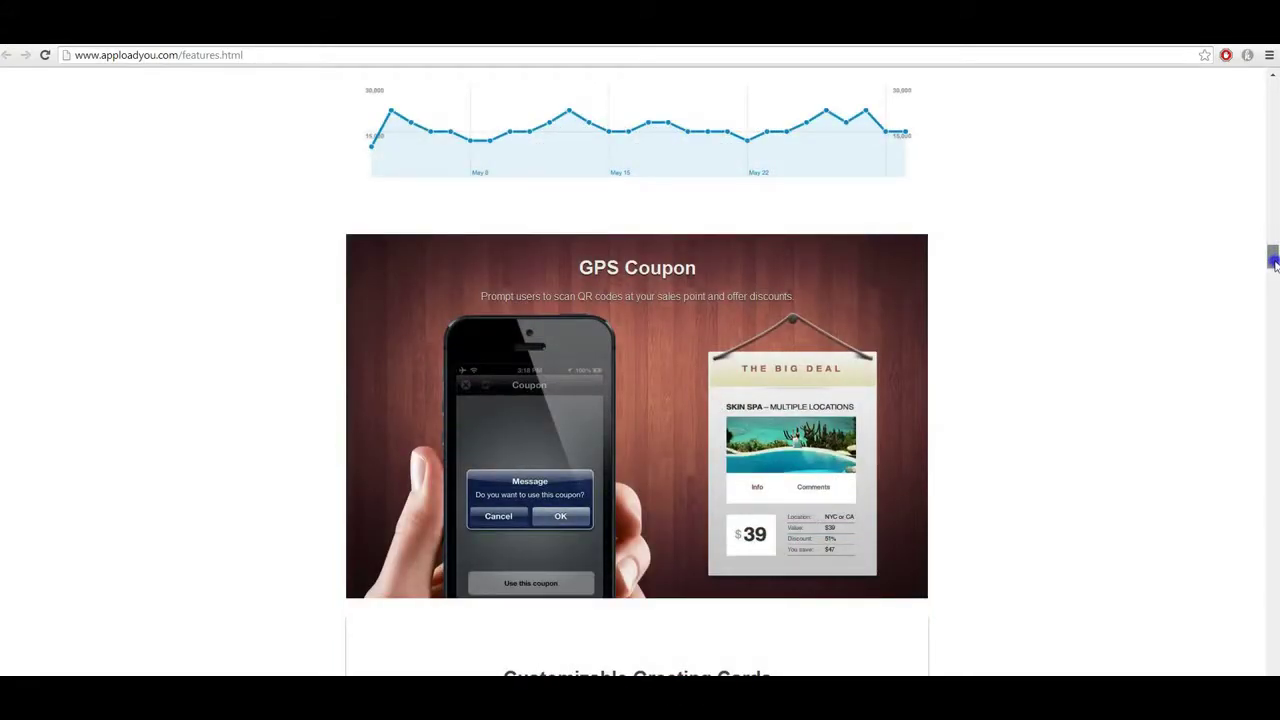
pyautogui.moveTo(1274, 258); pyautogui.dragTo(1270, 329)
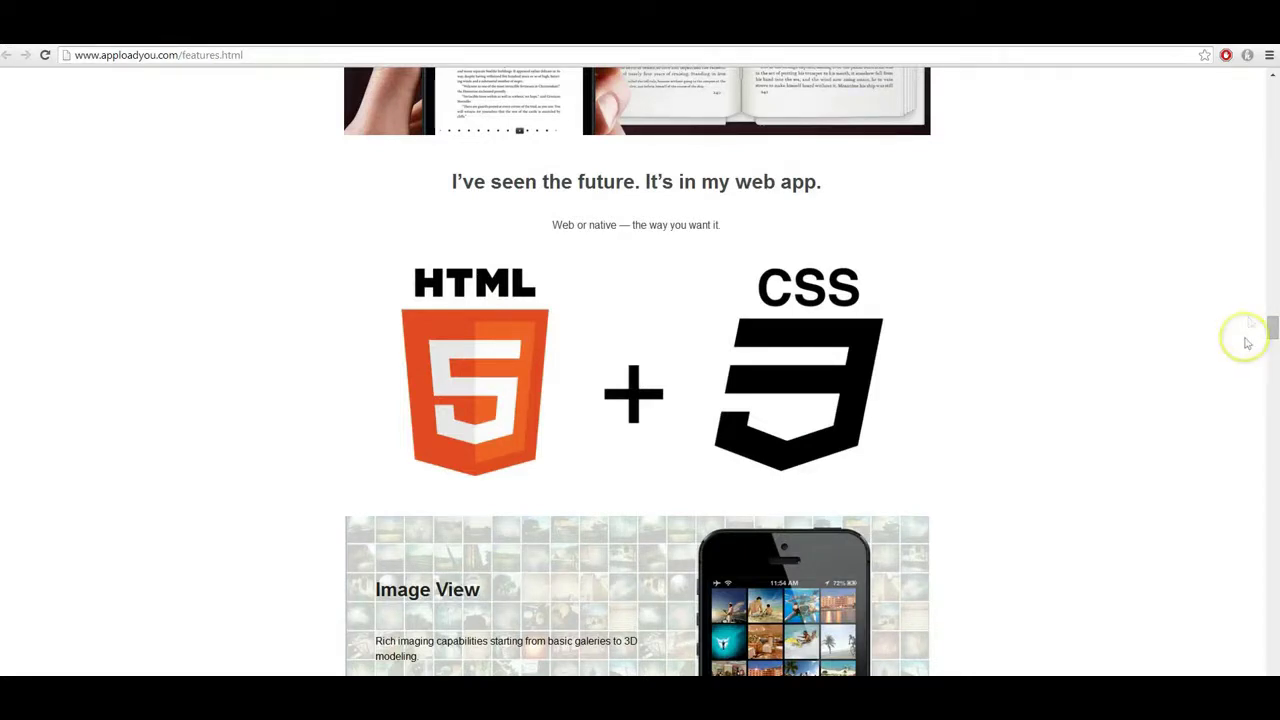
pyautogui.moveTo(1272, 330); pyautogui.dragTo(1272, 395)
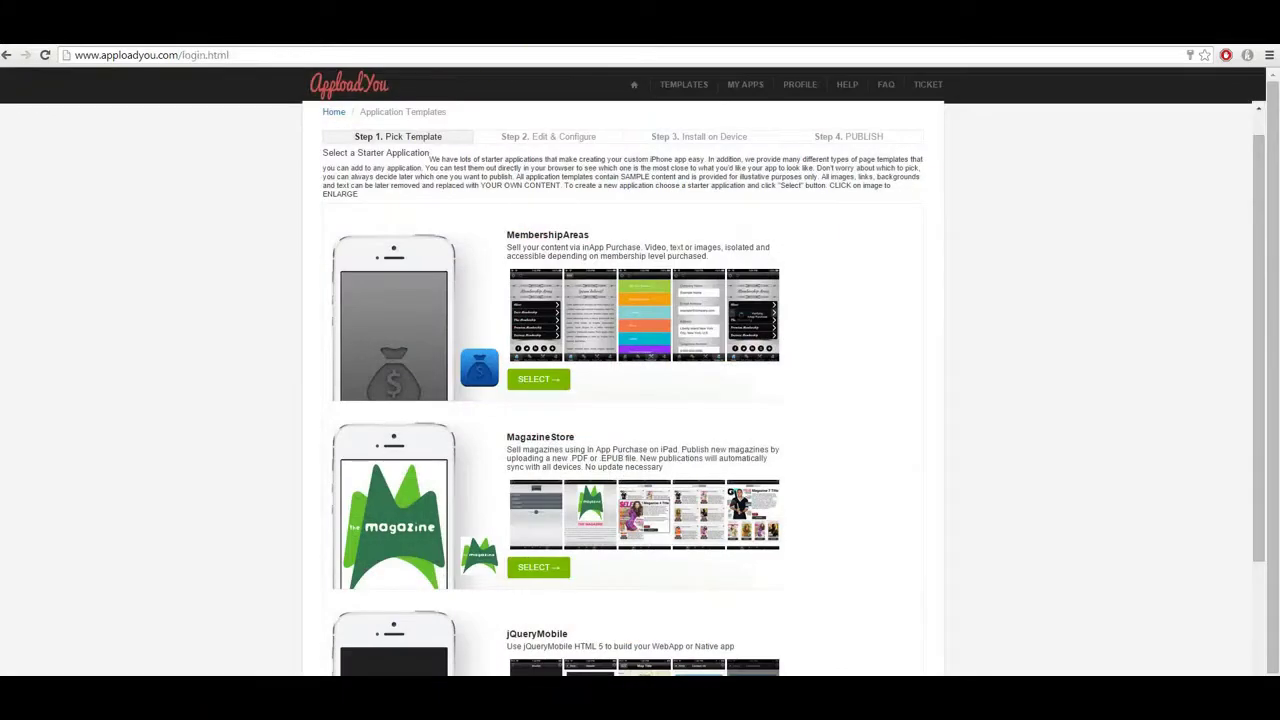
# - Browse to the next page of starter templates and select Portfolio
pyautogui.scroll(-3, 645, 337)
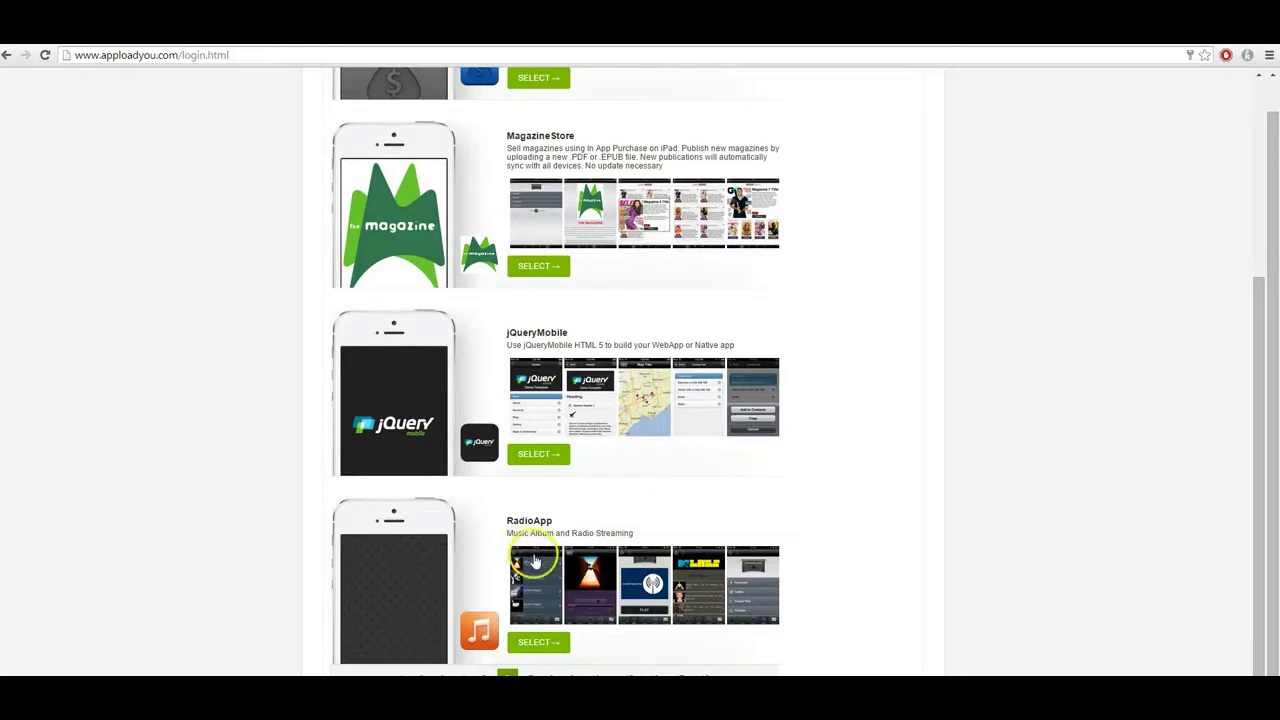
pyautogui.scroll(3, 535, 562)
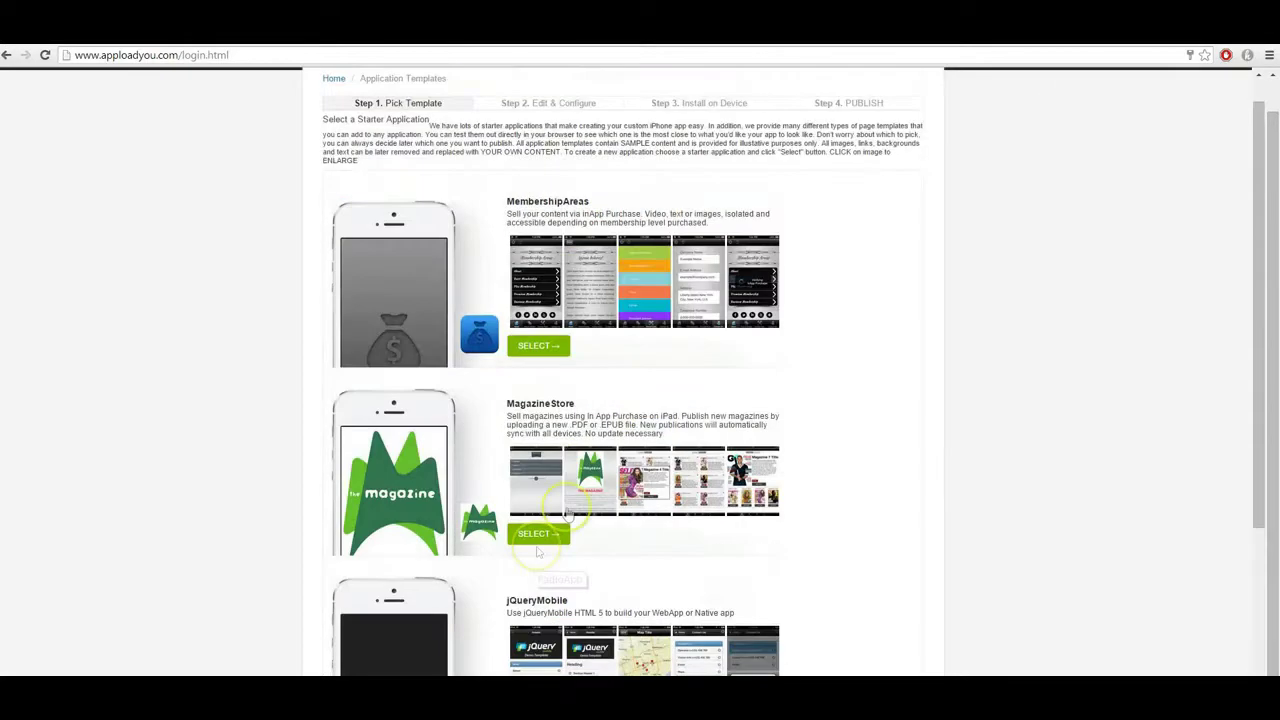
pyautogui.click(590, 246)
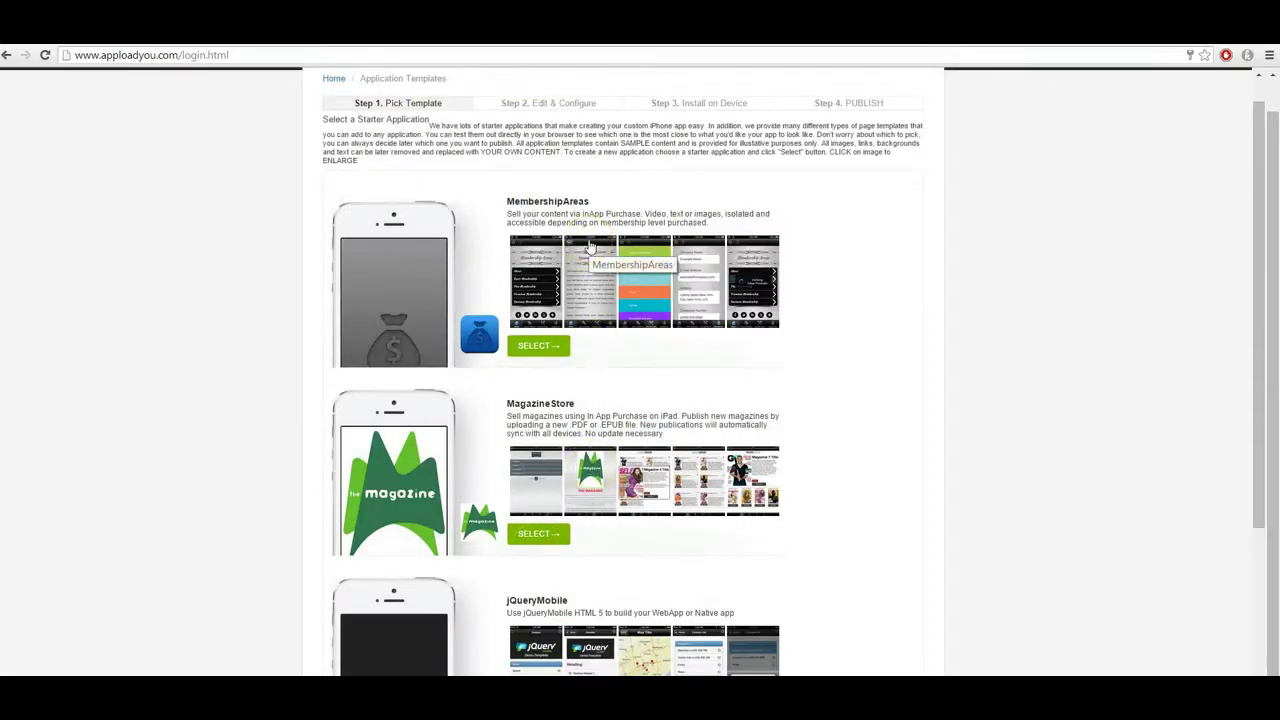
pyautogui.scroll(-3, 577, 545)
pyautogui.click(551, 646)
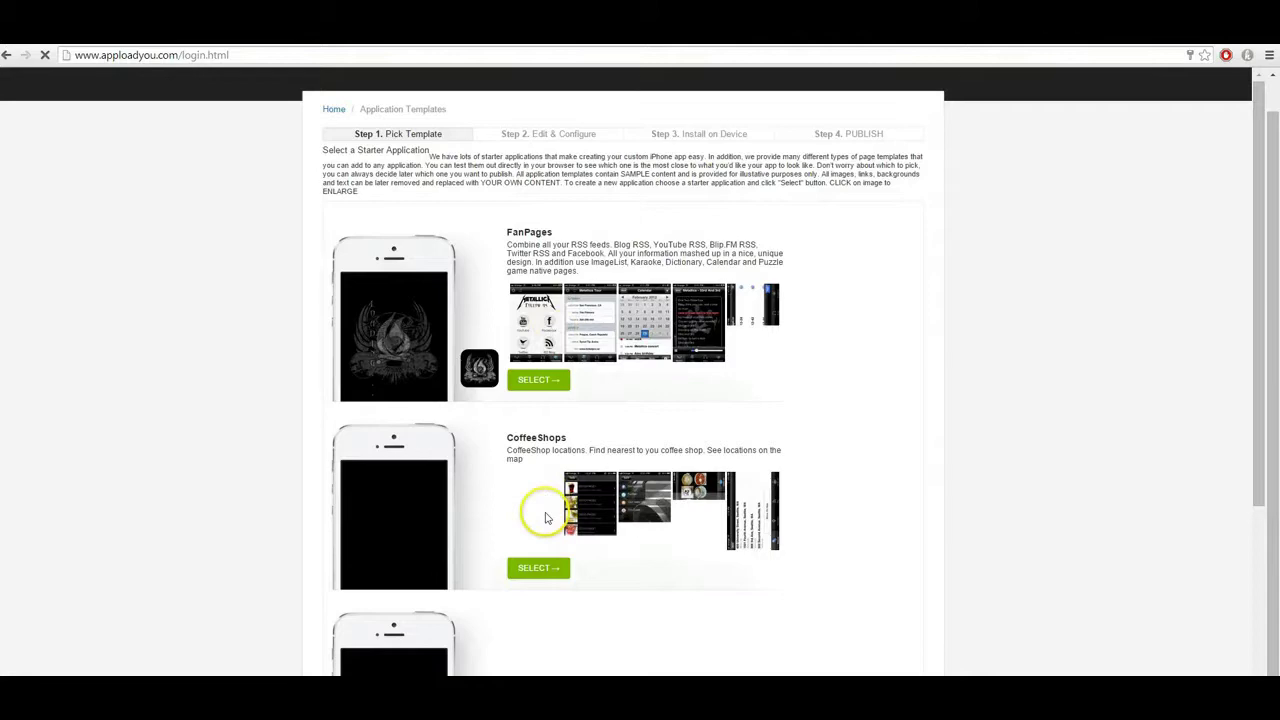
pyautogui.scroll(-3, 546, 517)
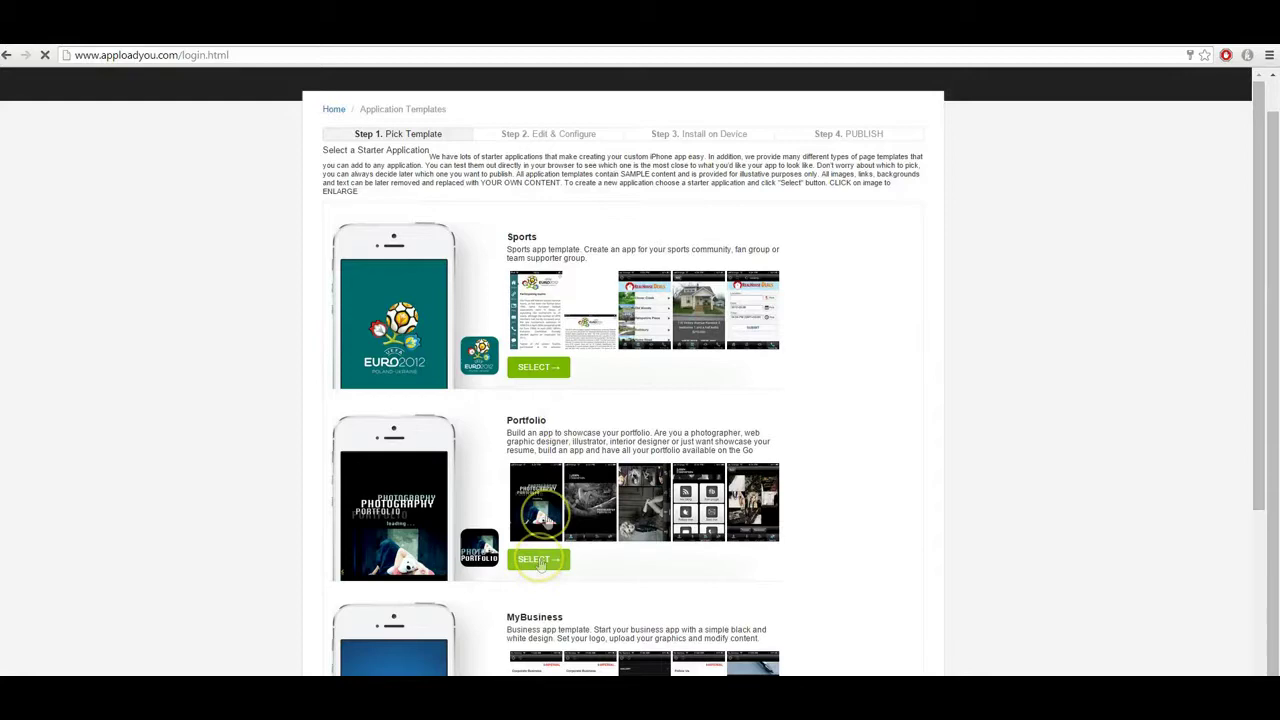
pyautogui.scroll(-2, 540, 565)
pyautogui.click(549, 362)
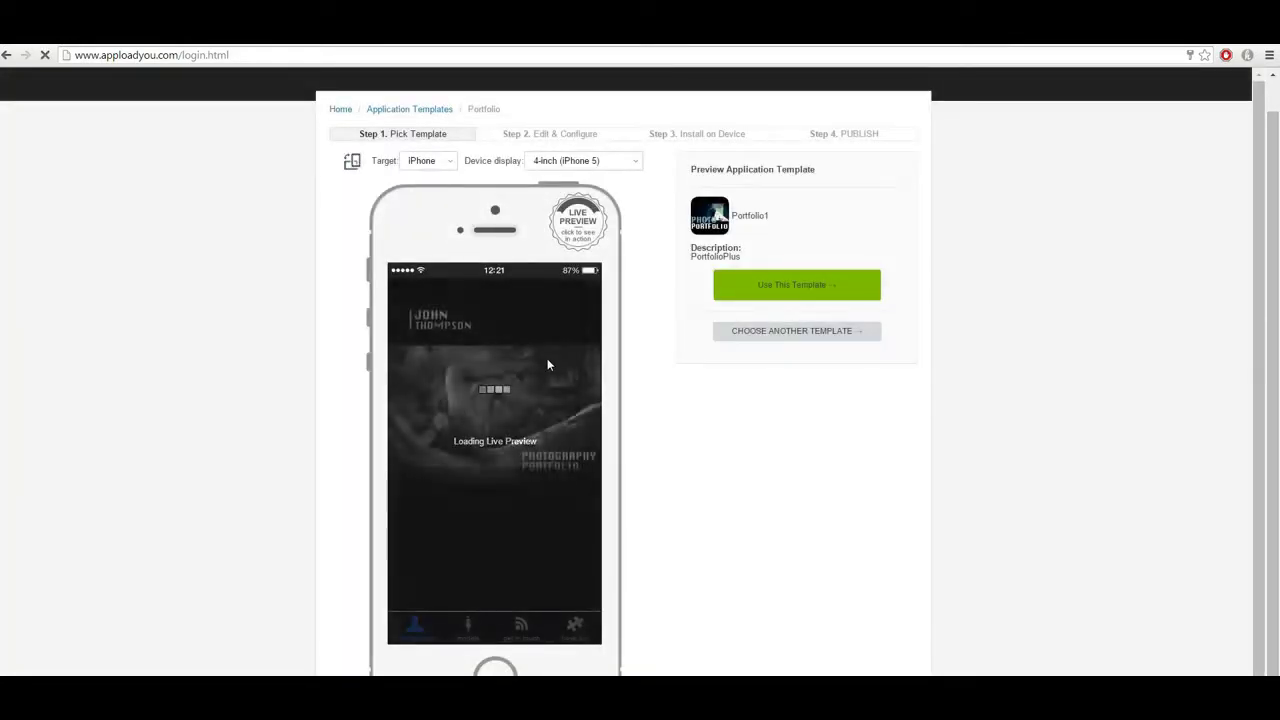
# - Preview the Portfolio1 template on Android, as a WebApp, and on iPad
pyautogui.click(428, 161)
pyautogui.click(422, 237)
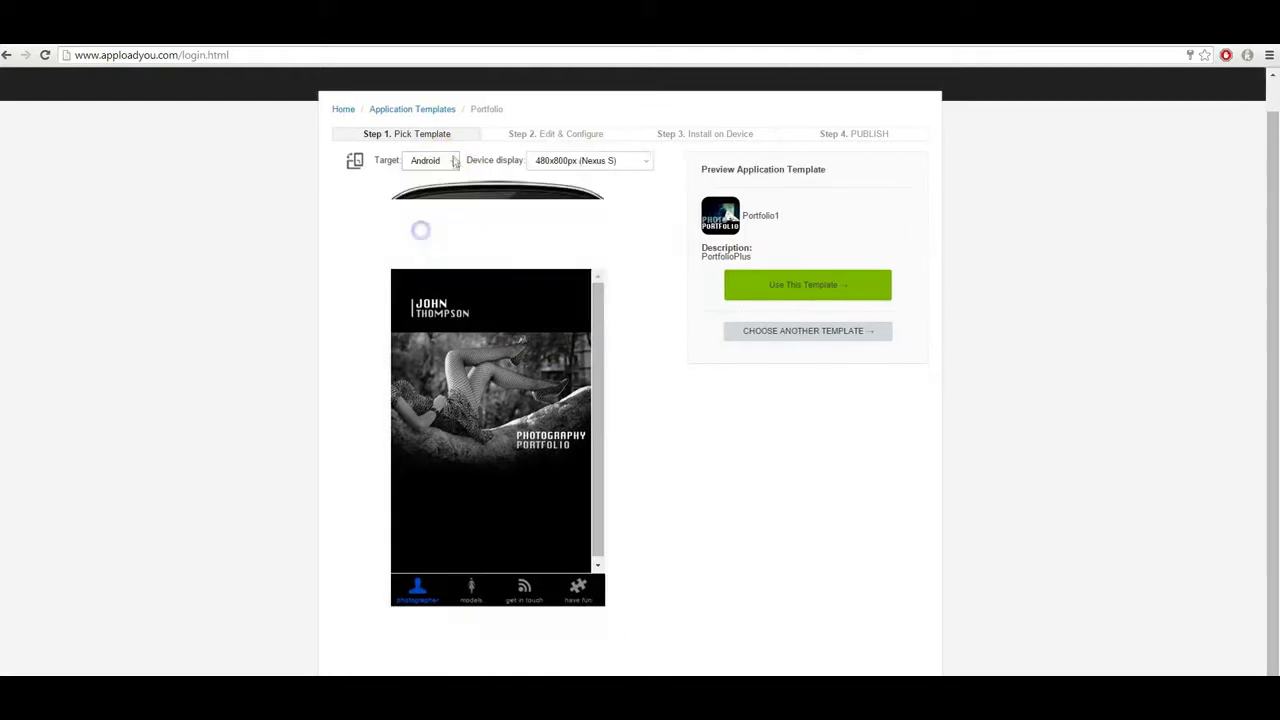
pyautogui.click(428, 161)
pyautogui.click(428, 255)
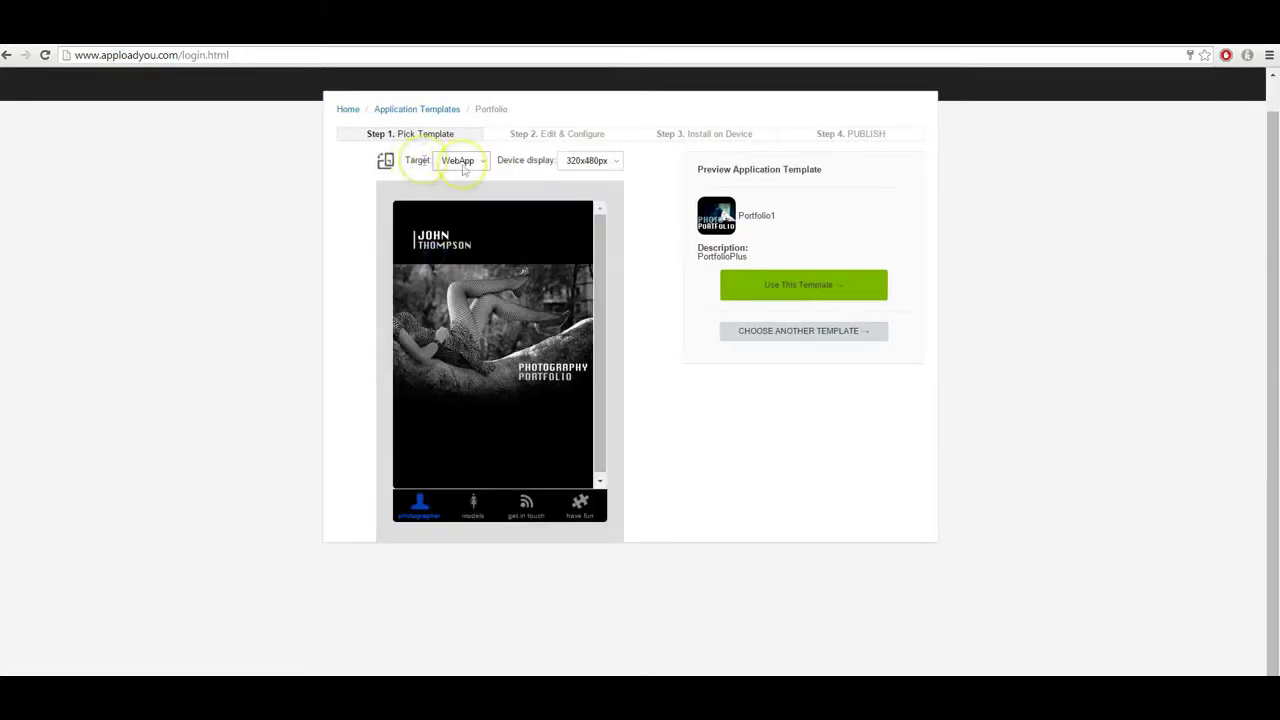
pyautogui.click(458, 161)
pyautogui.click(466, 196)
# - Preview Portfolio1 on Kindle and iPhone, then start a new app from it
pyautogui.click(456, 162)
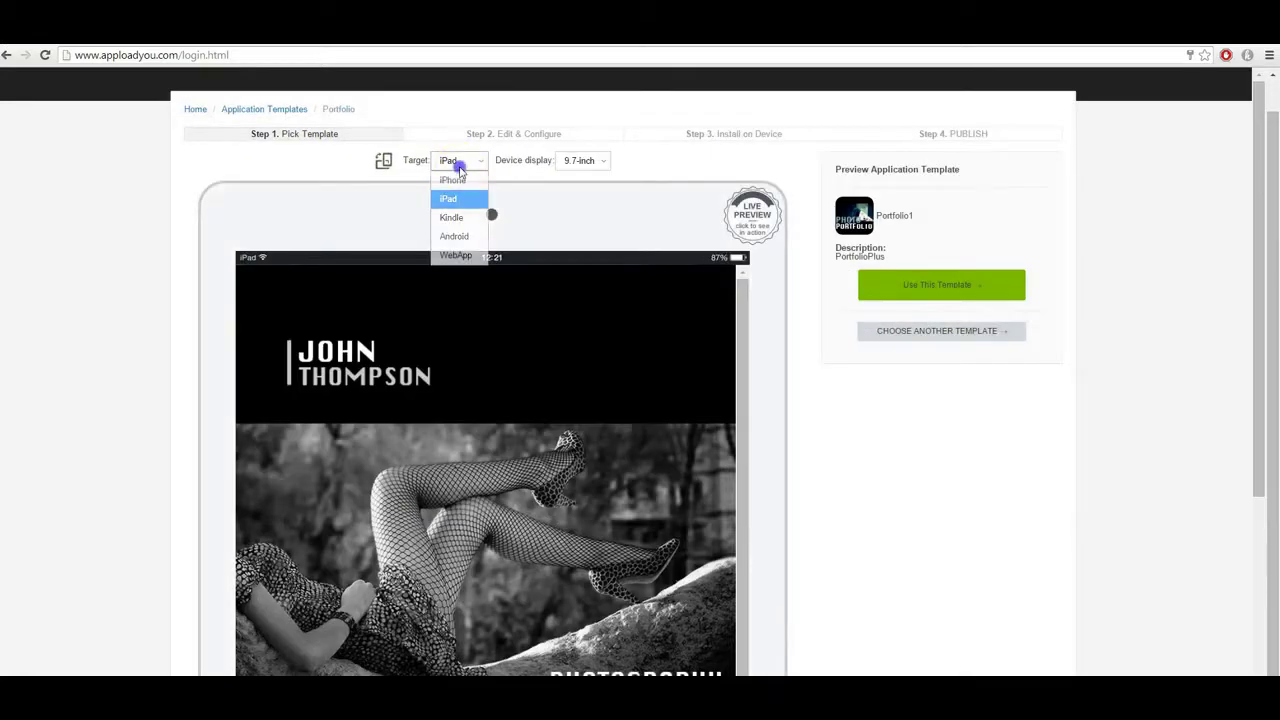
pyautogui.click(461, 217)
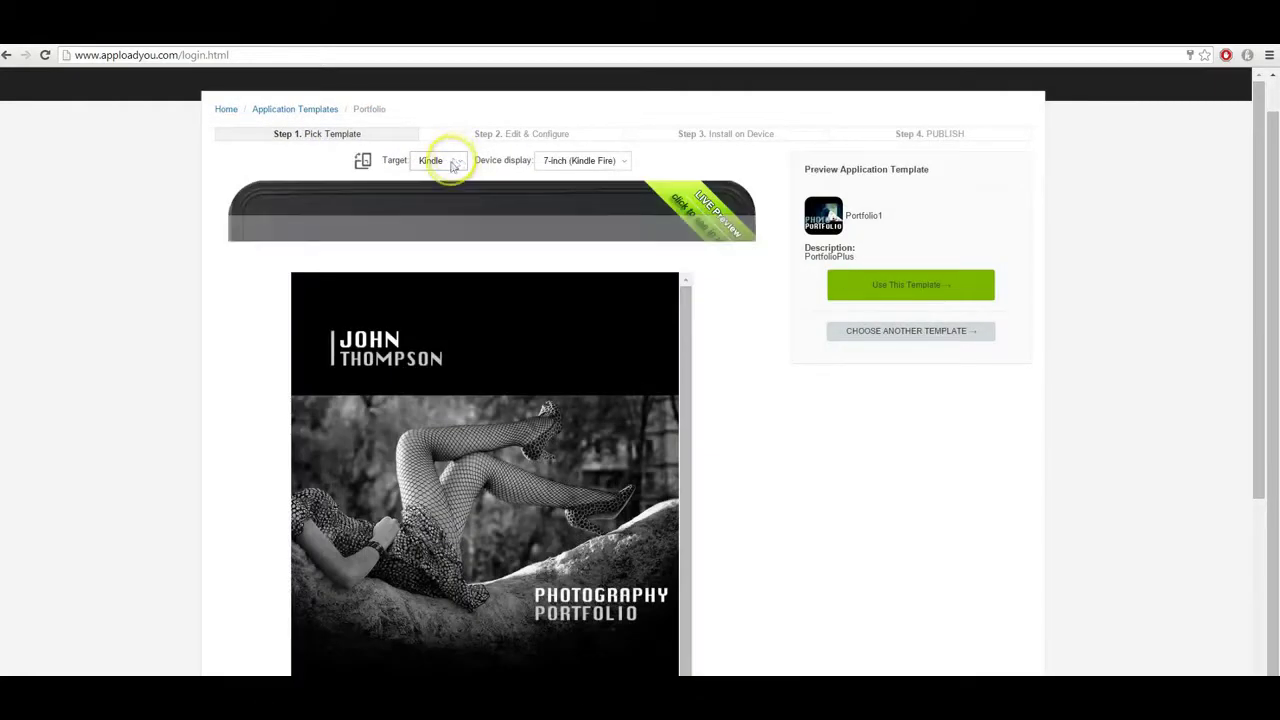
pyautogui.click(450, 162)
pyautogui.click(449, 176)
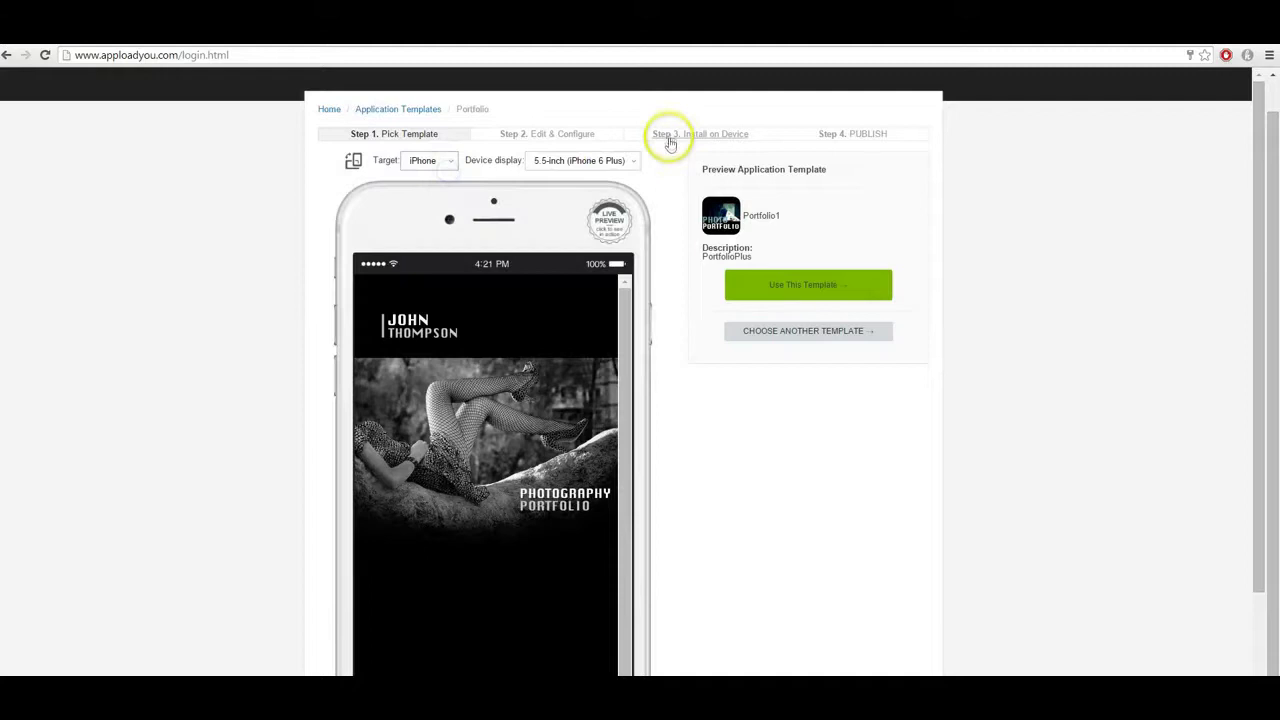
pyautogui.click(807, 288)
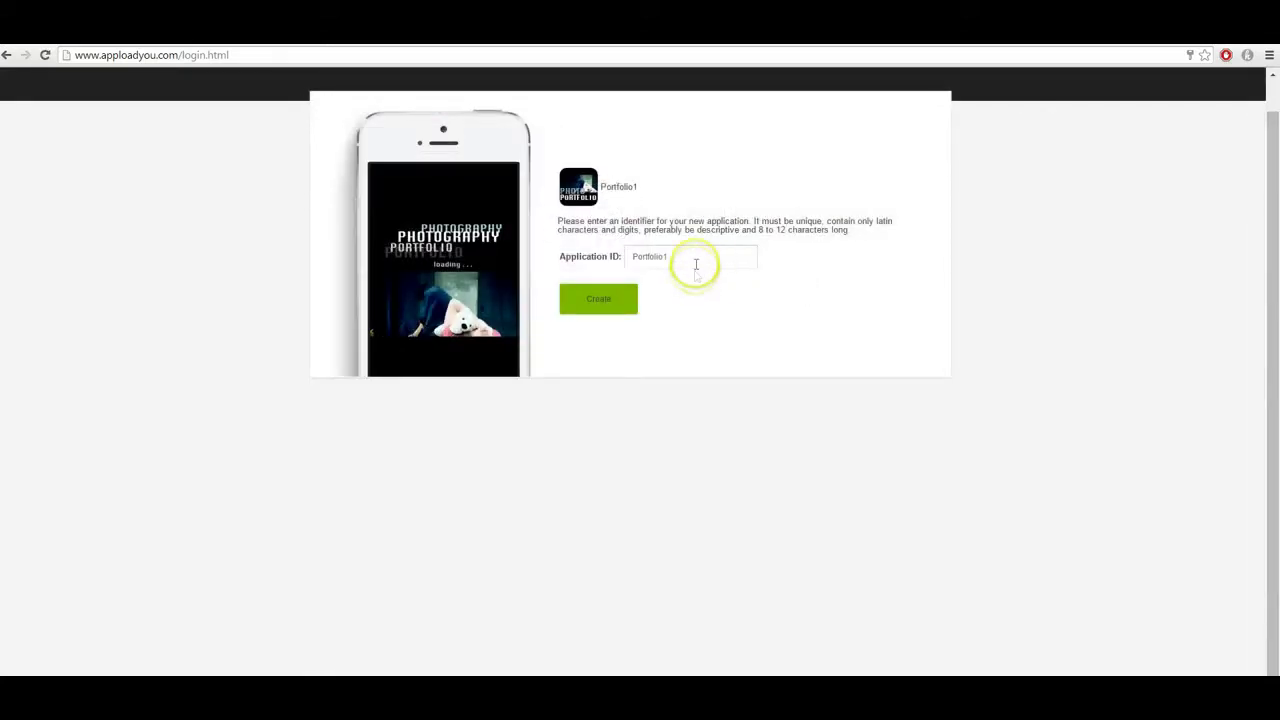
# - Create the app with application ID Portfolio1 extended by 'gairegreatsteals12'
pyautogui.click(696, 264)
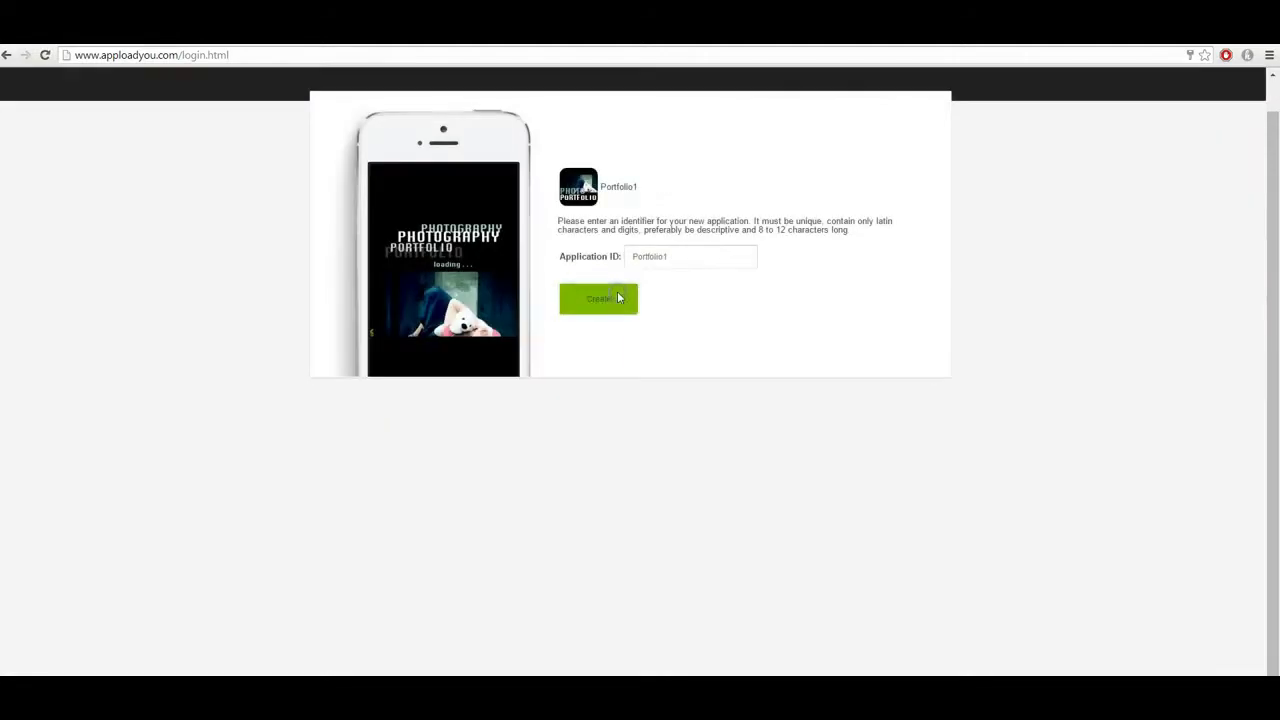
pyautogui.click(620, 314)
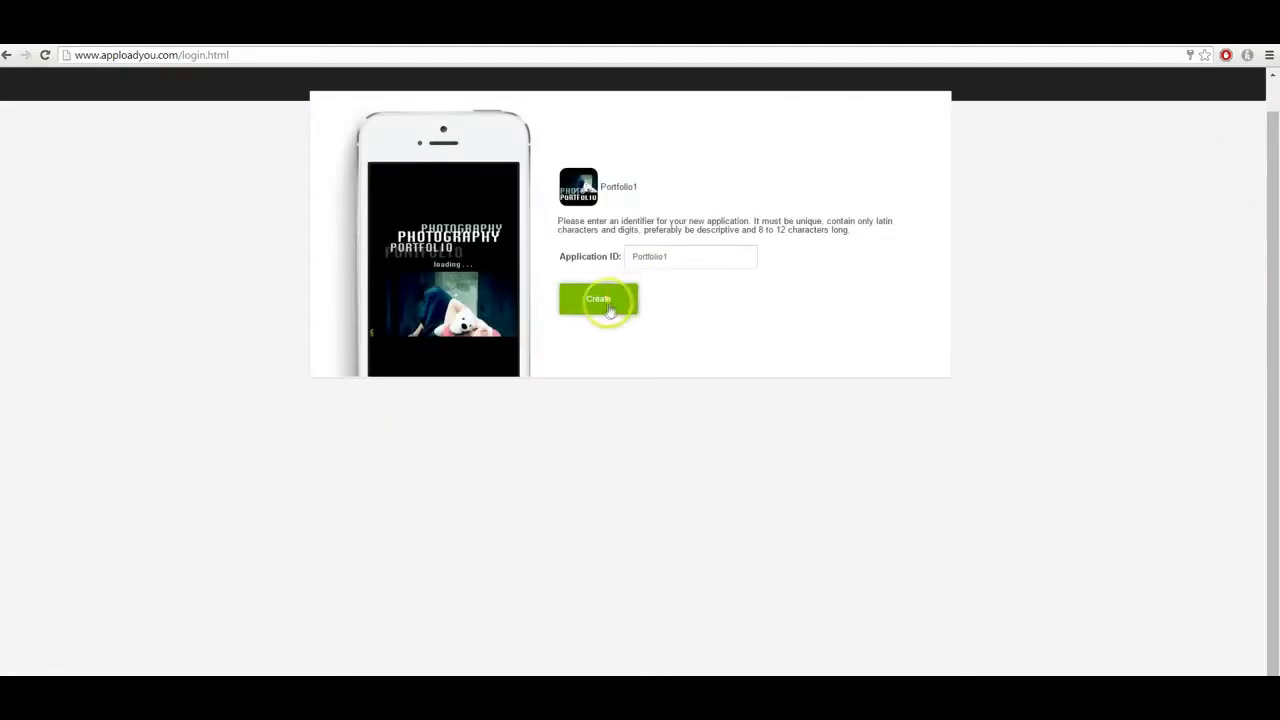
pyautogui.click(706, 260)
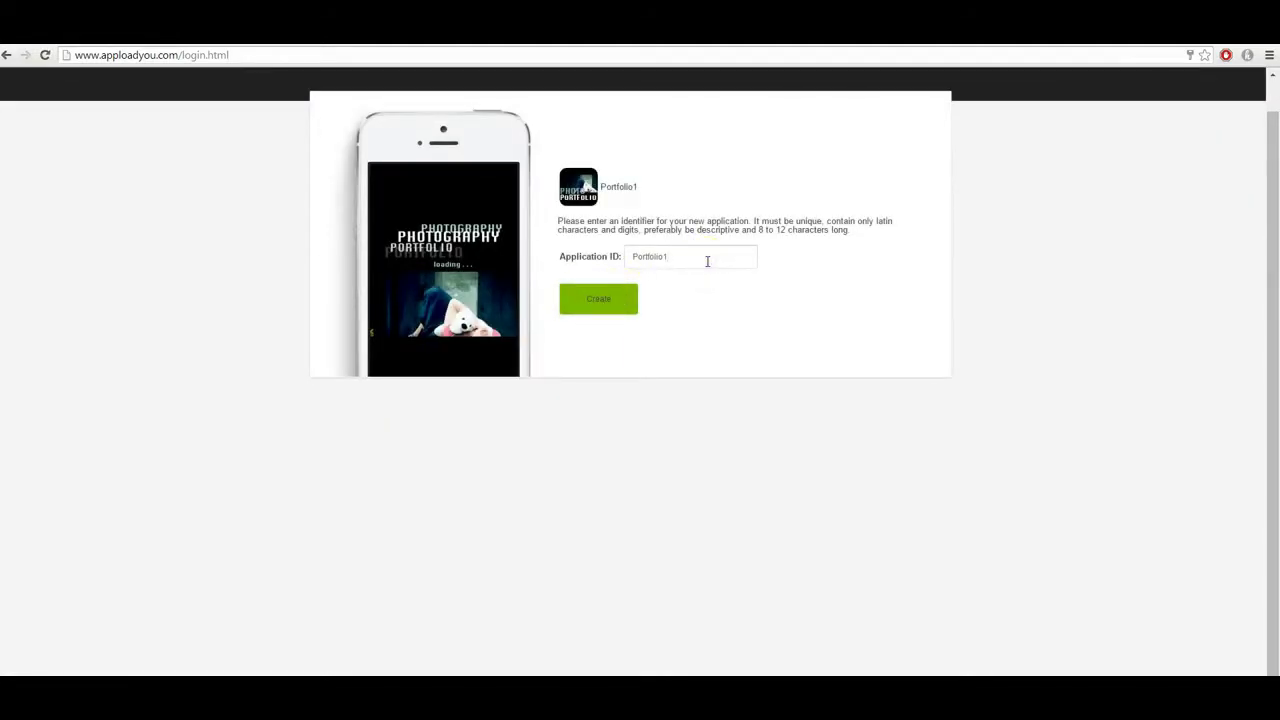
pyautogui.write('gaire')
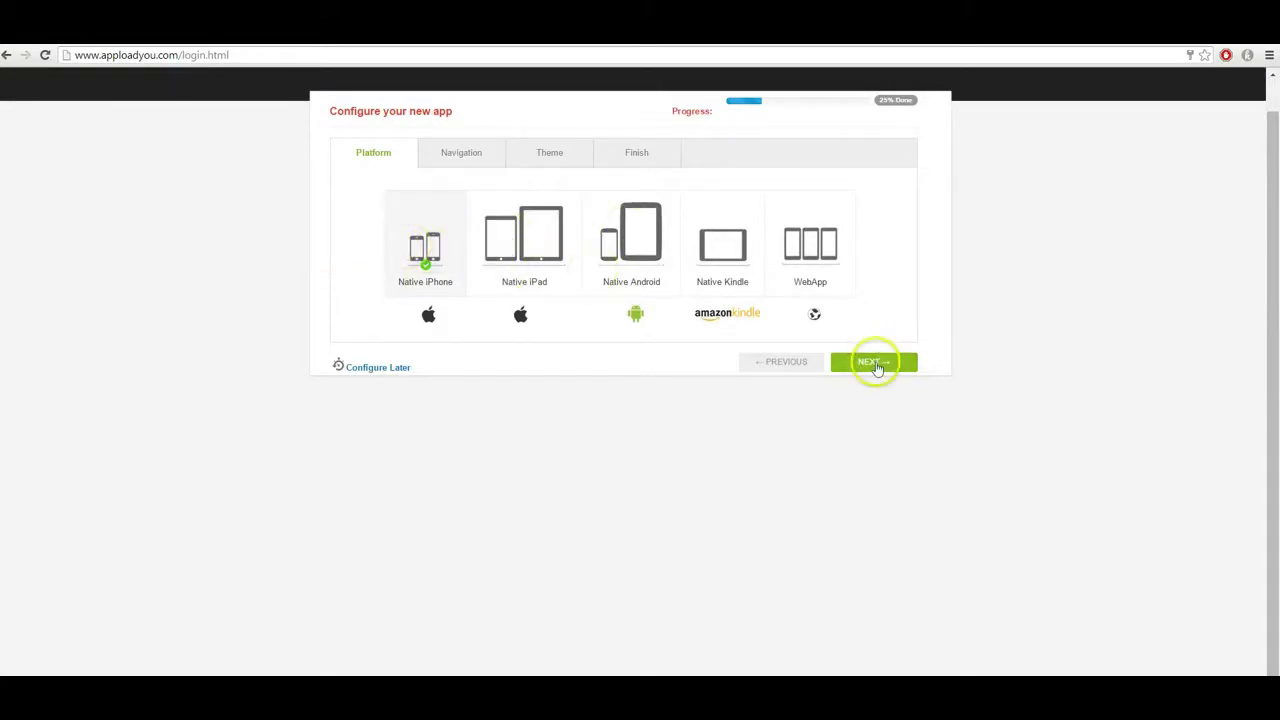
# - Choose Standard tabs navigation after trying Custom tabs and Wheel
pyautogui.click(872, 363)
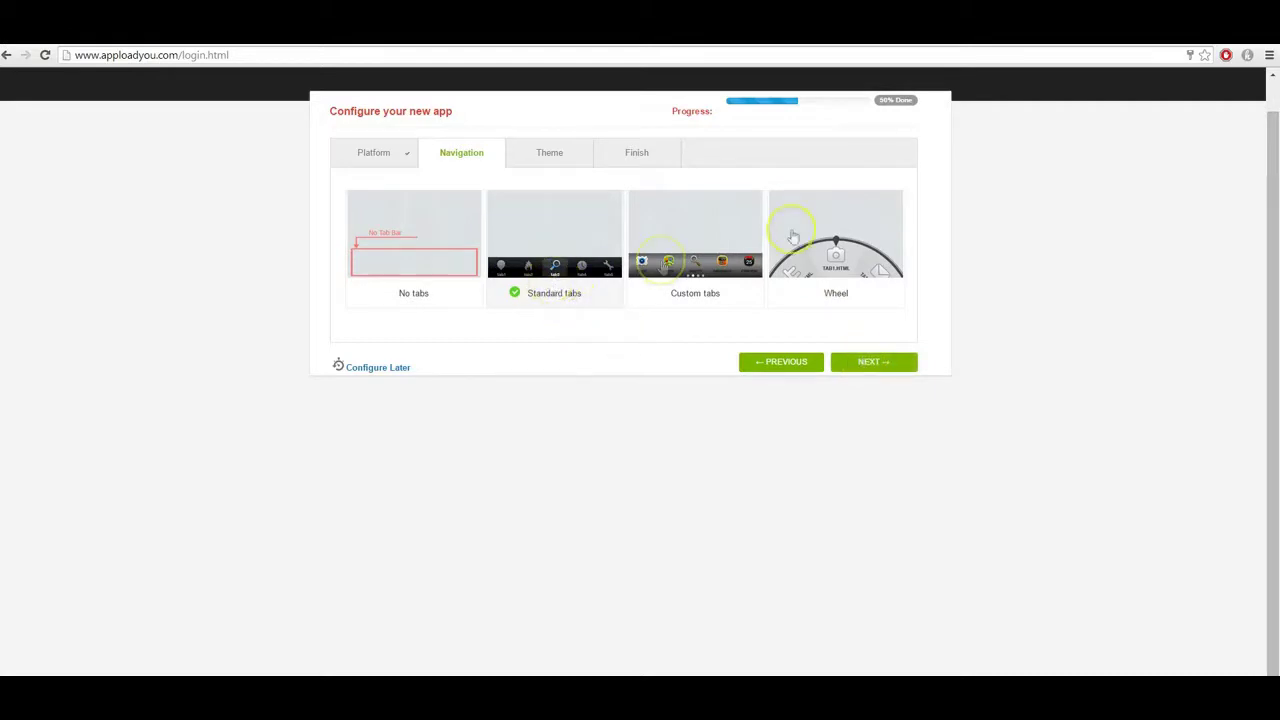
pyautogui.click(727, 244)
pyautogui.click(800, 255)
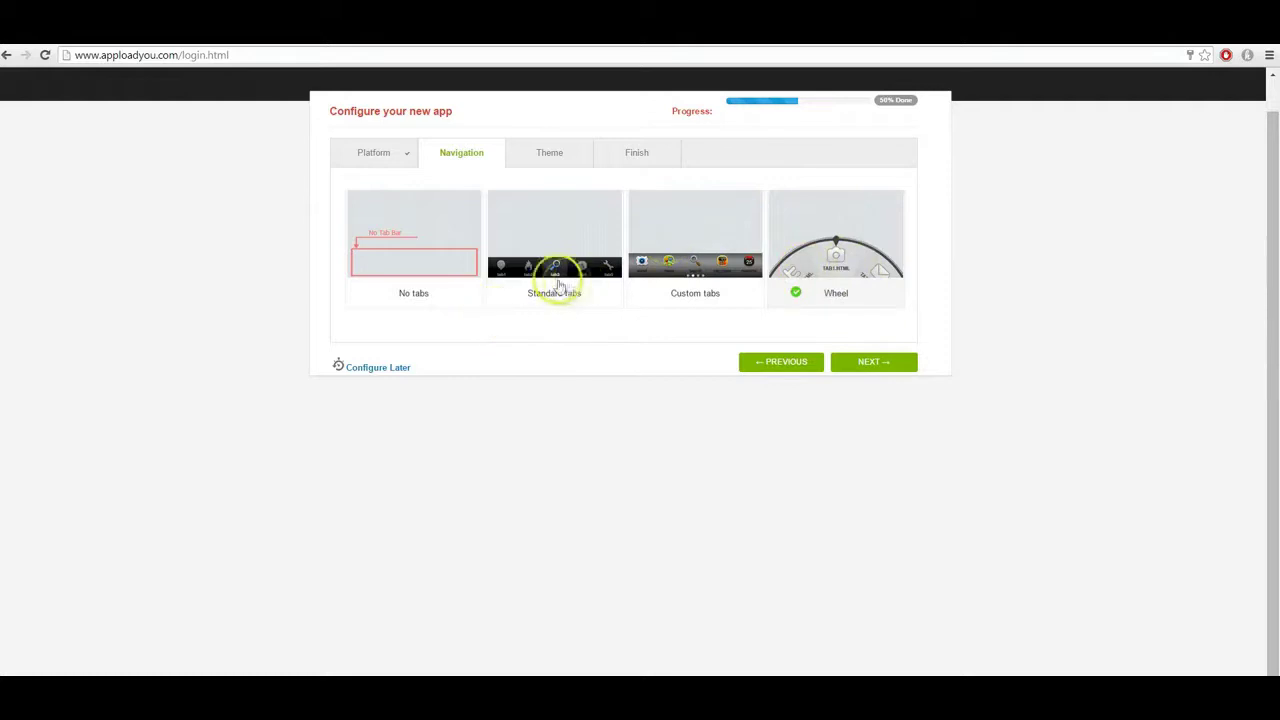
pyautogui.click(556, 265)
# - Set the app's text colour to green and finish the wizard, opening tab1.html
pyautogui.click(857, 369)
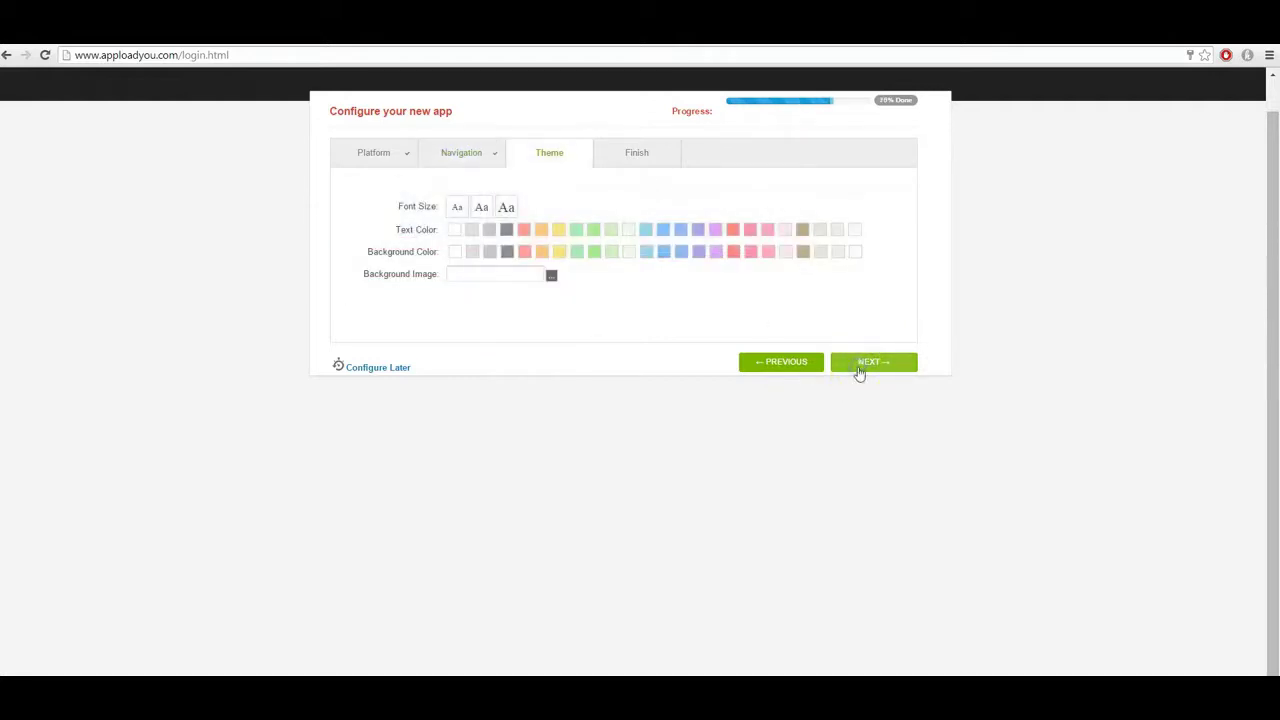
pyautogui.click(594, 229)
pyautogui.click(851, 361)
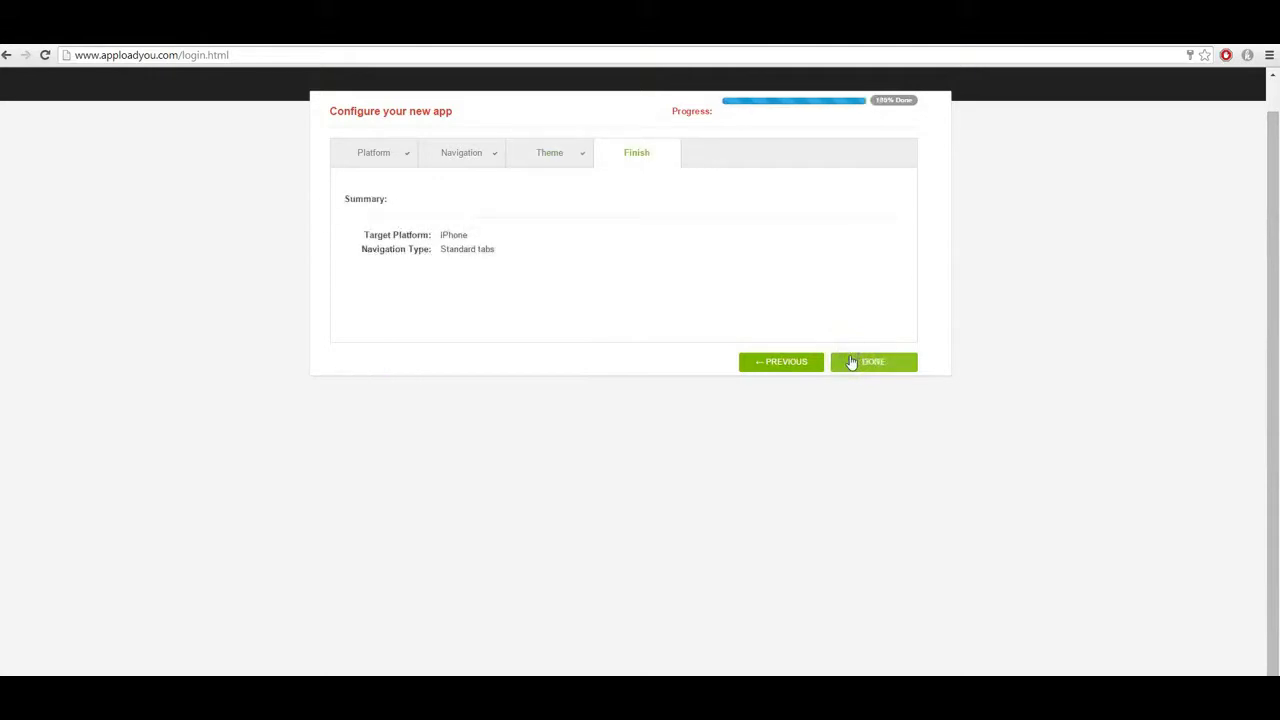
pyautogui.click(874, 362)
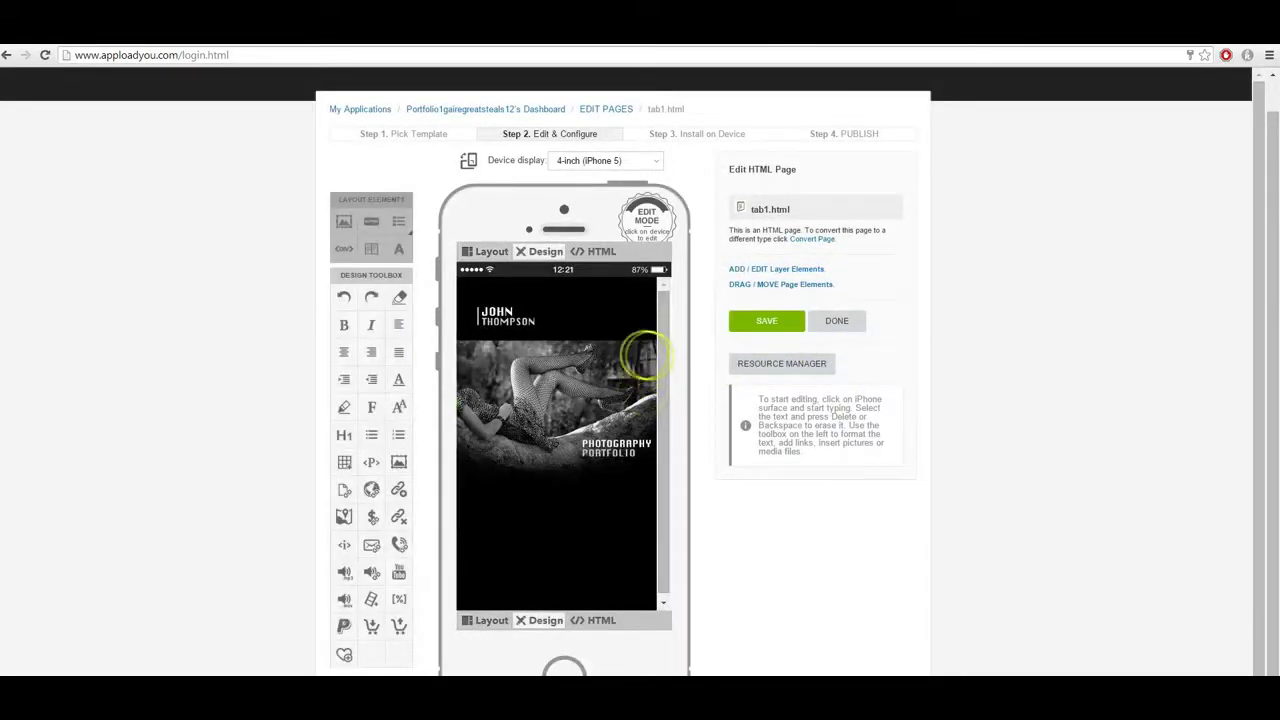
pyautogui.scroll(-1, 340, 292)
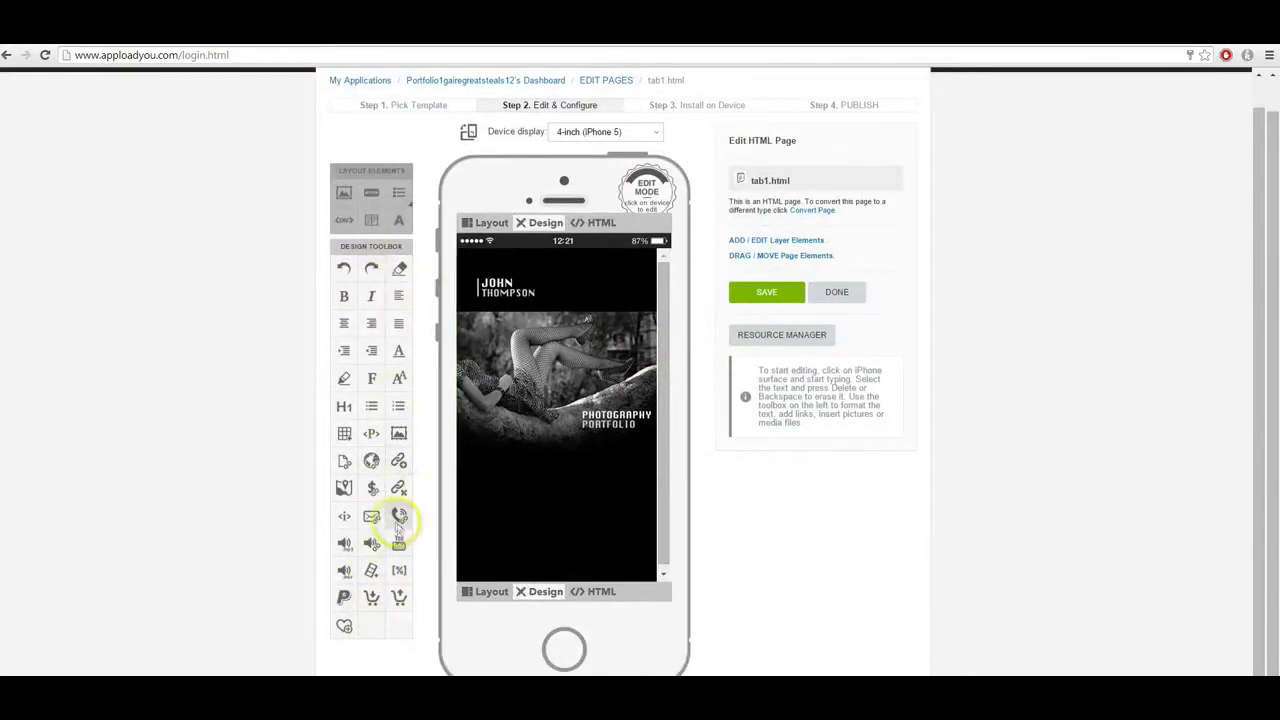
pyautogui.click(500, 290)
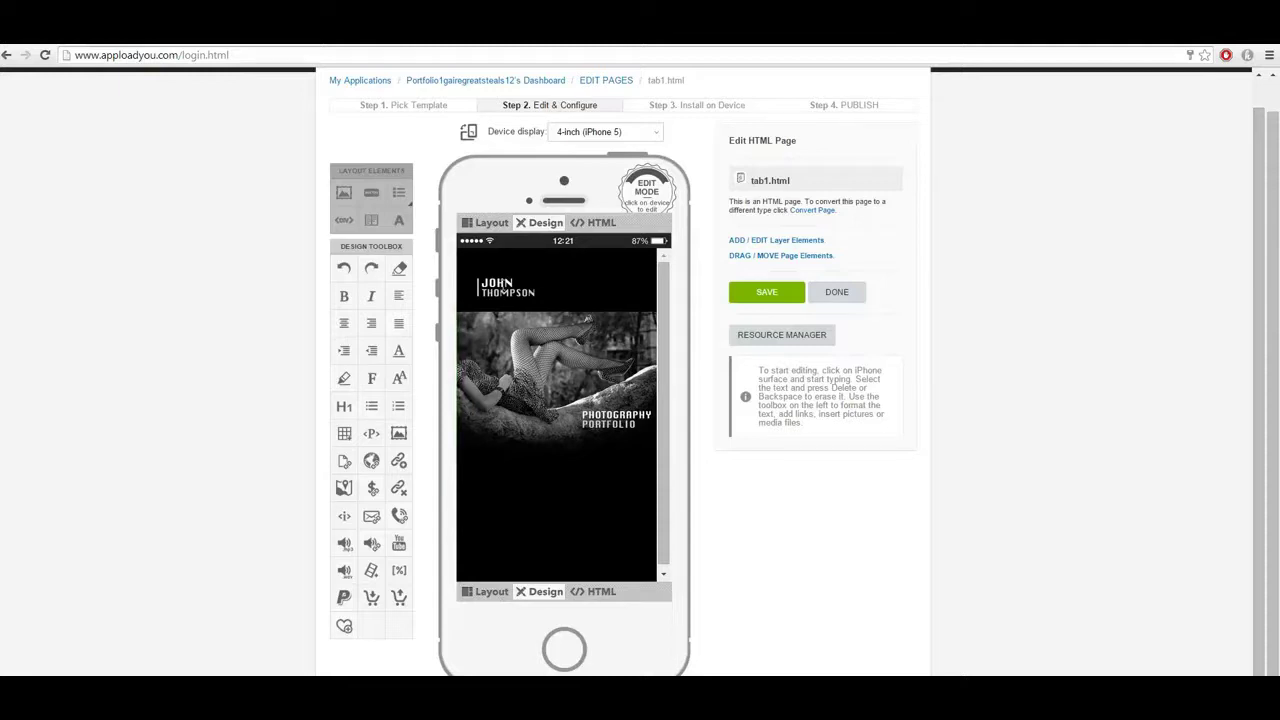
pyautogui.click(507, 285)
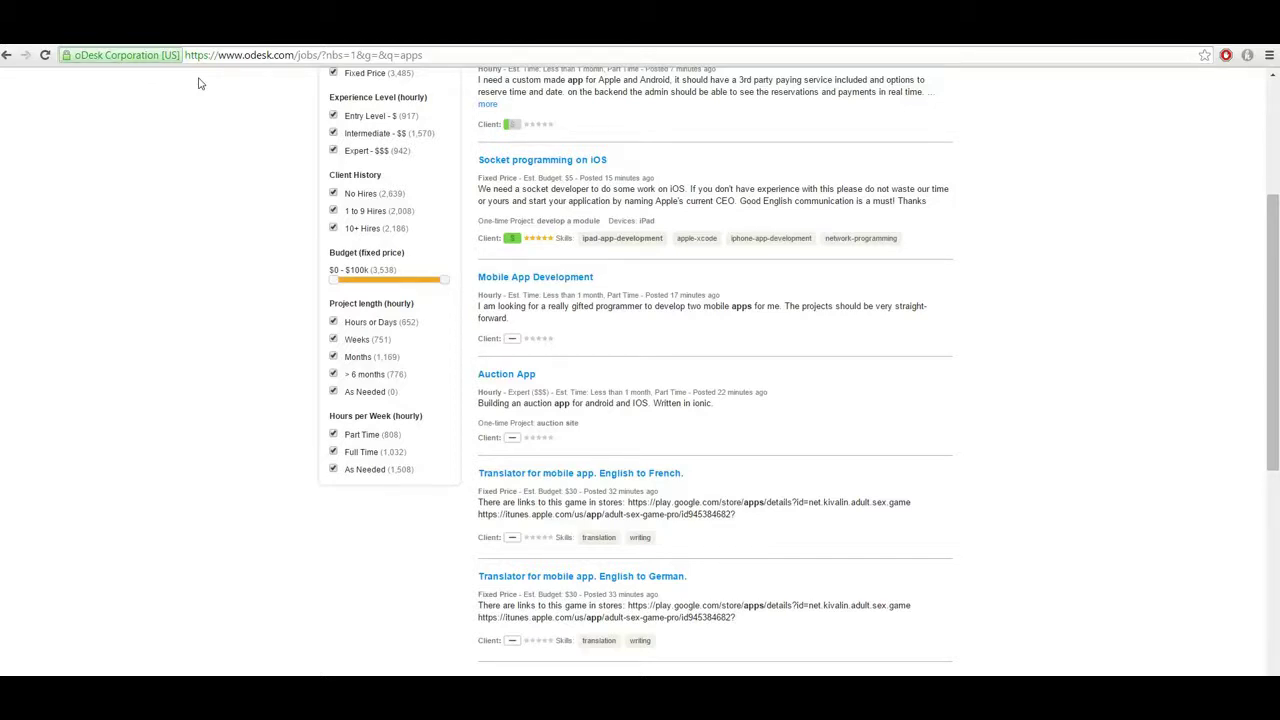
# - Switch from the oDesk job results back to the ApploadYou Features page
pyautogui.click(188, 104)
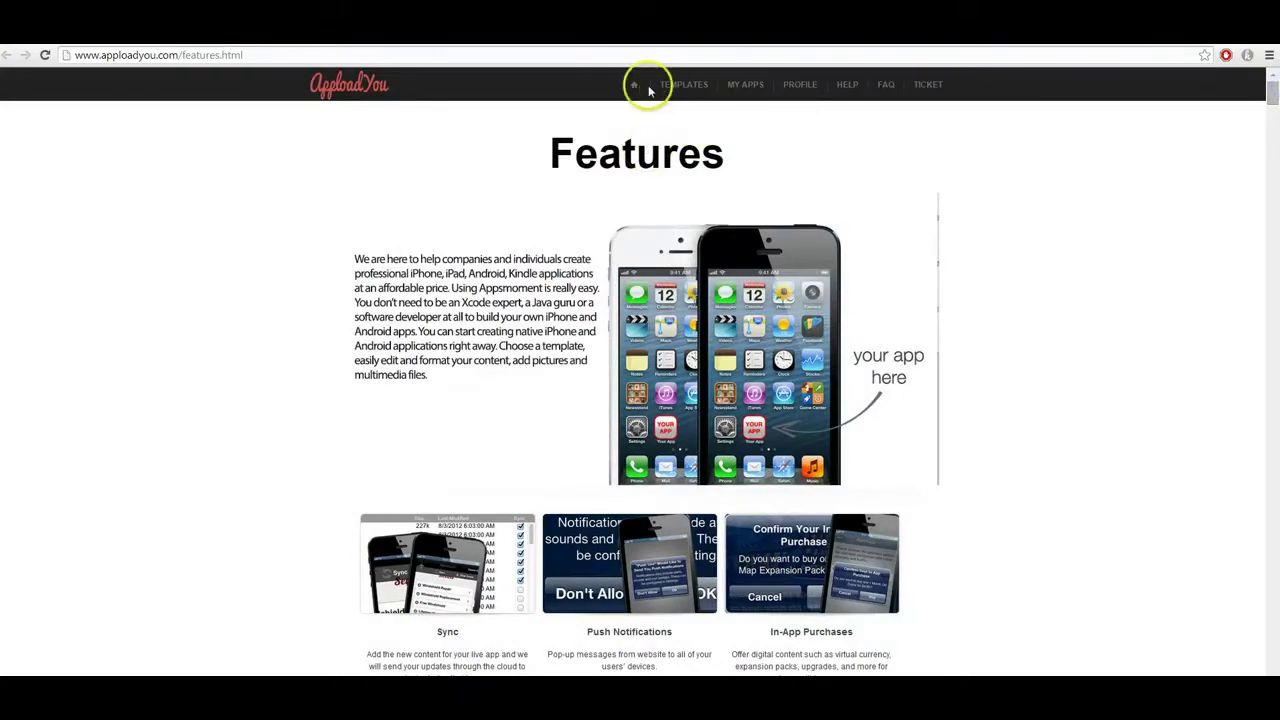
# - Go to the ApploadYou home page and jump to PRICING & PLANS
pyautogui.click(636, 90)
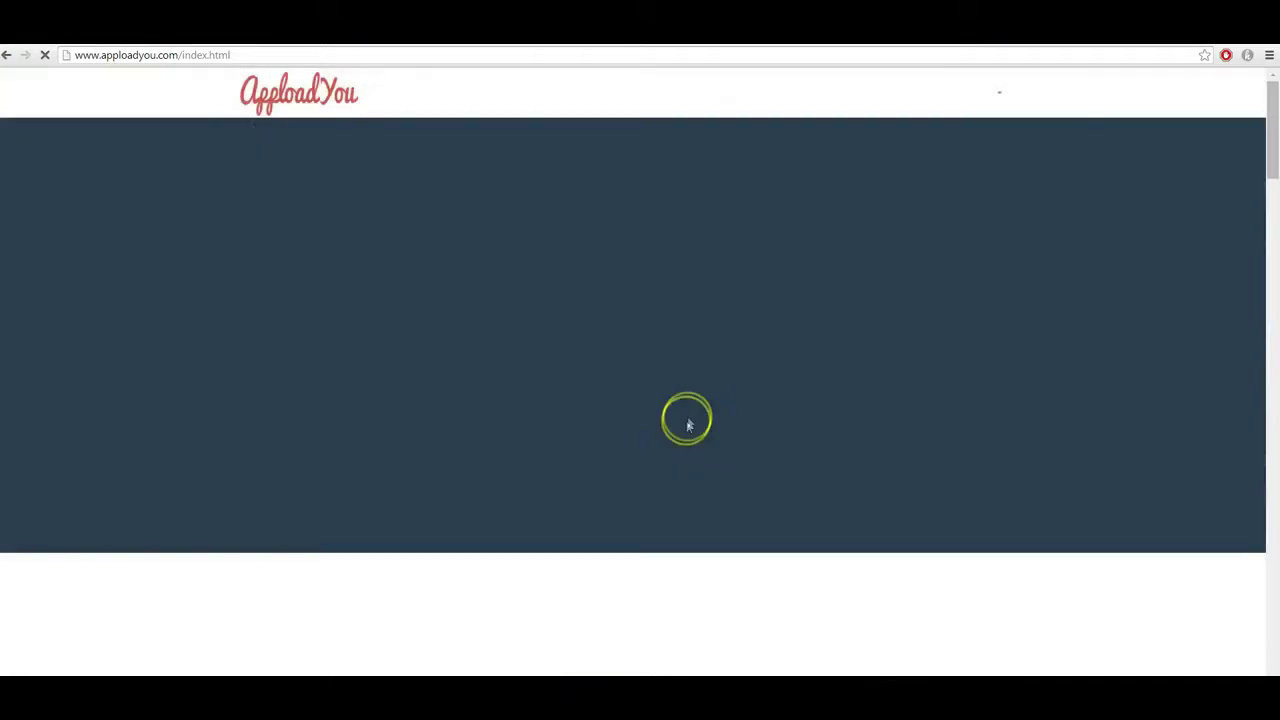
pyautogui.scroll(-4, 684, 428)
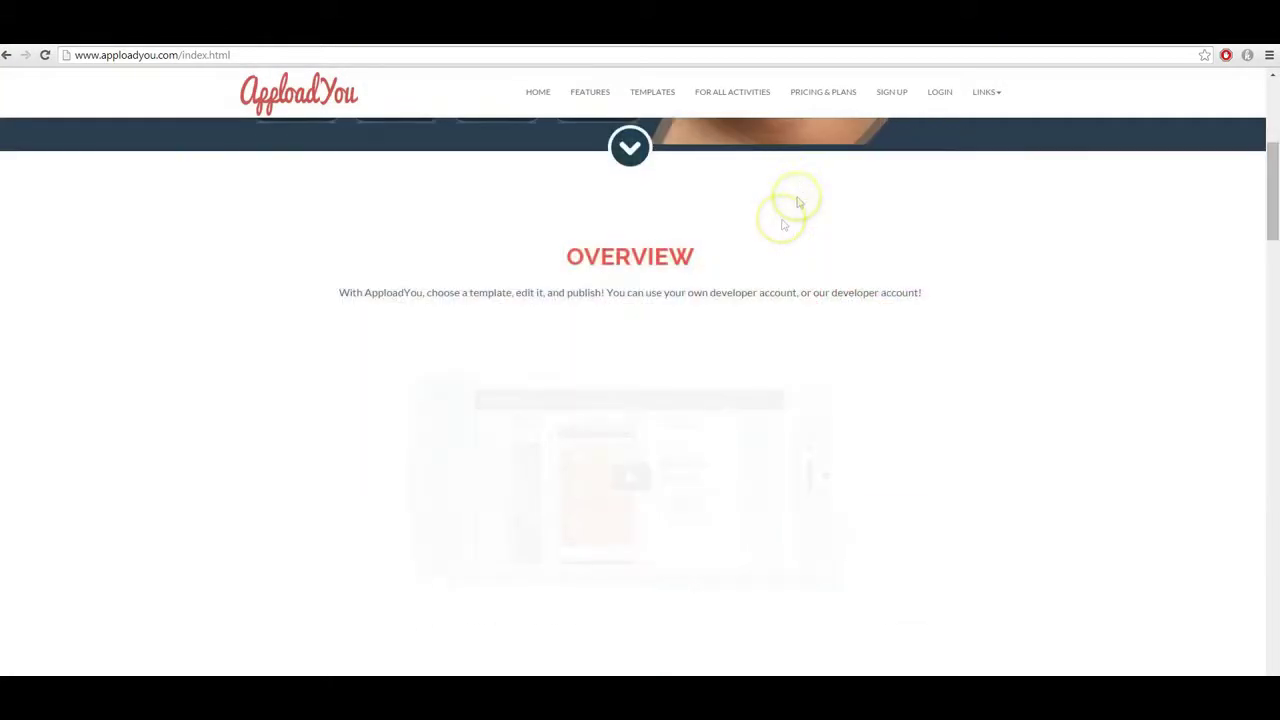
pyautogui.click(815, 106)
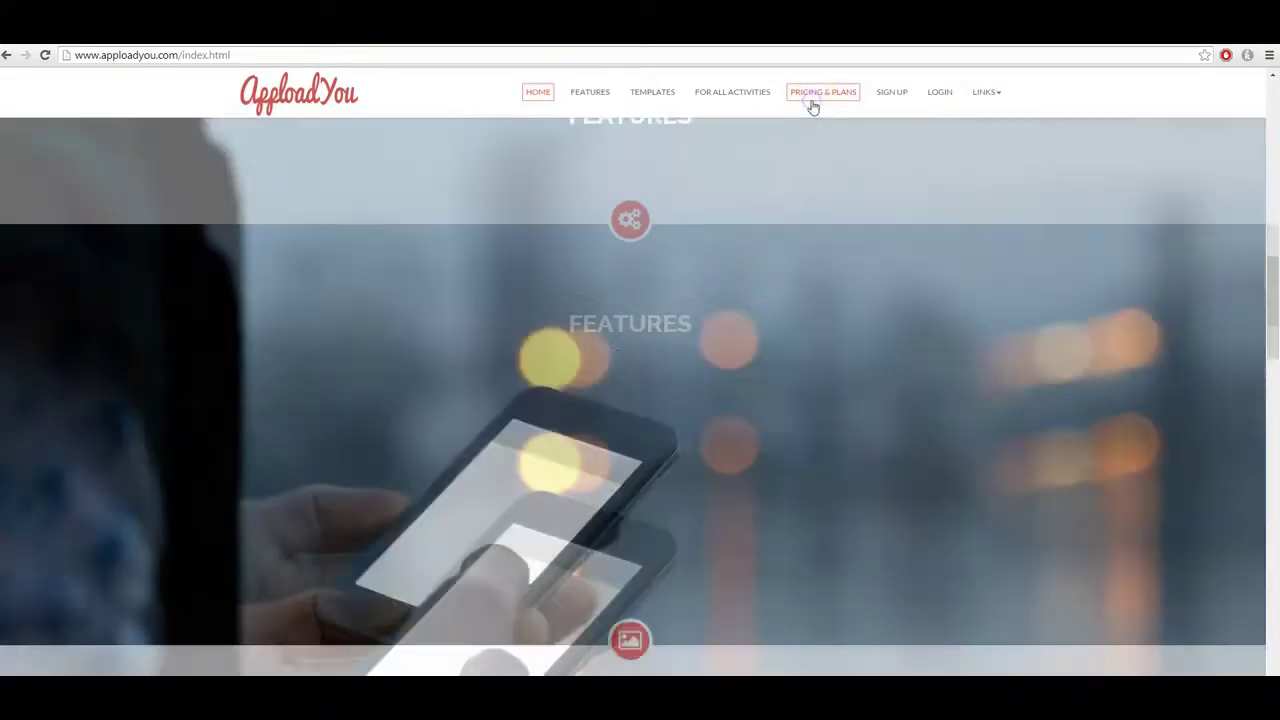